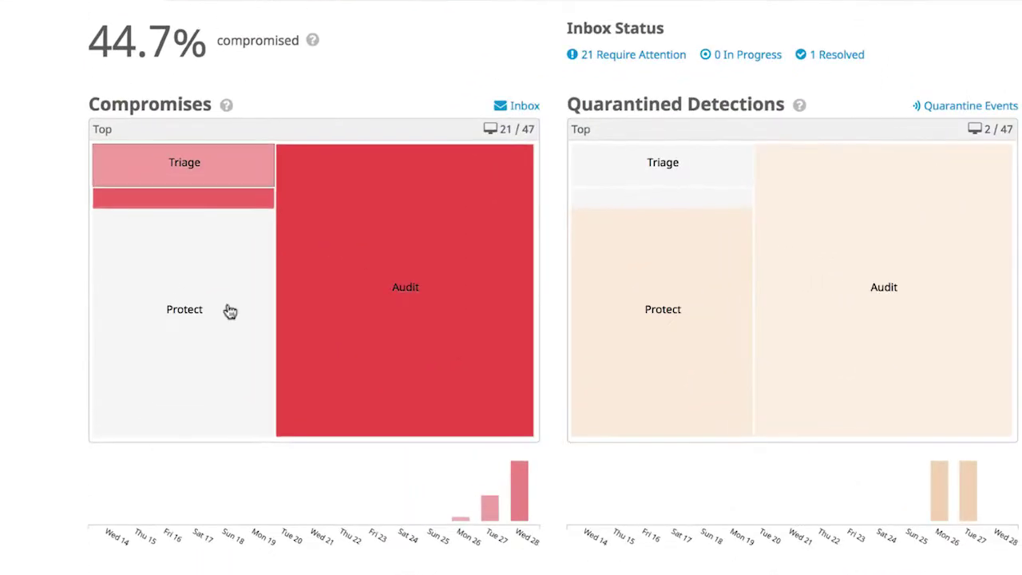
Open the compromise inbox from the dashboard and filter it to the Audit group.
mouse_move(365, 414)
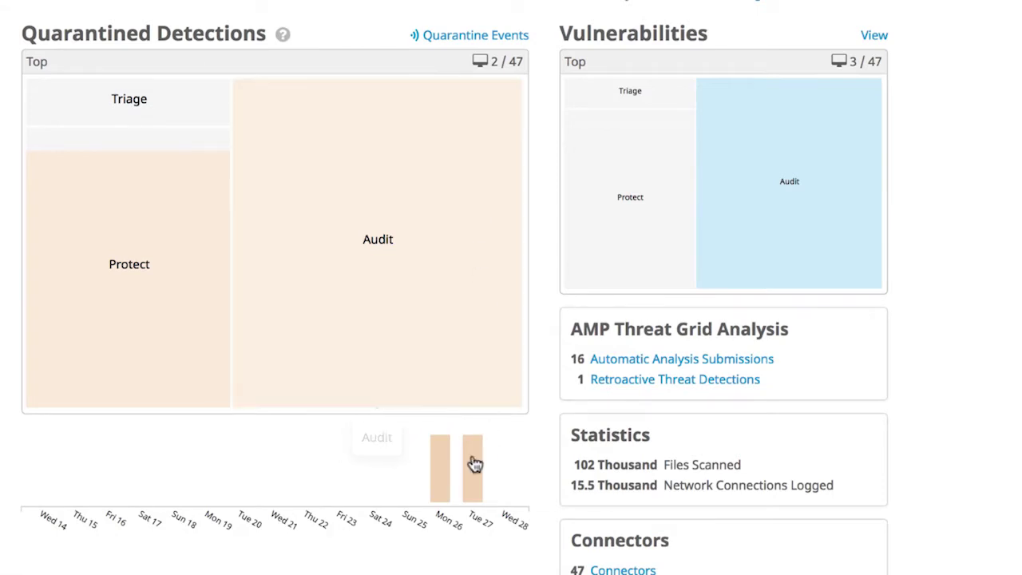
mouse_move(474, 465)
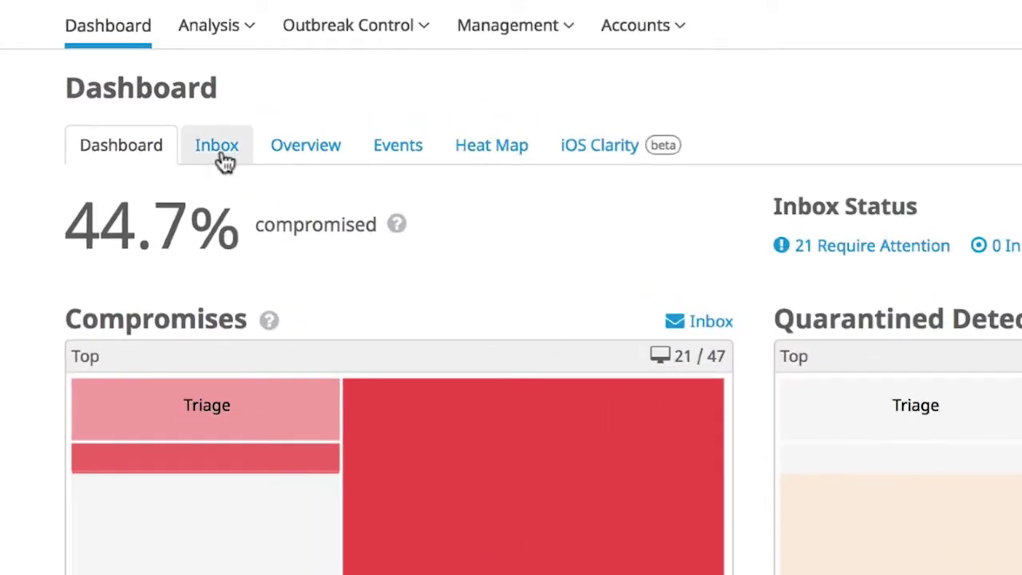
left_click(222, 154)
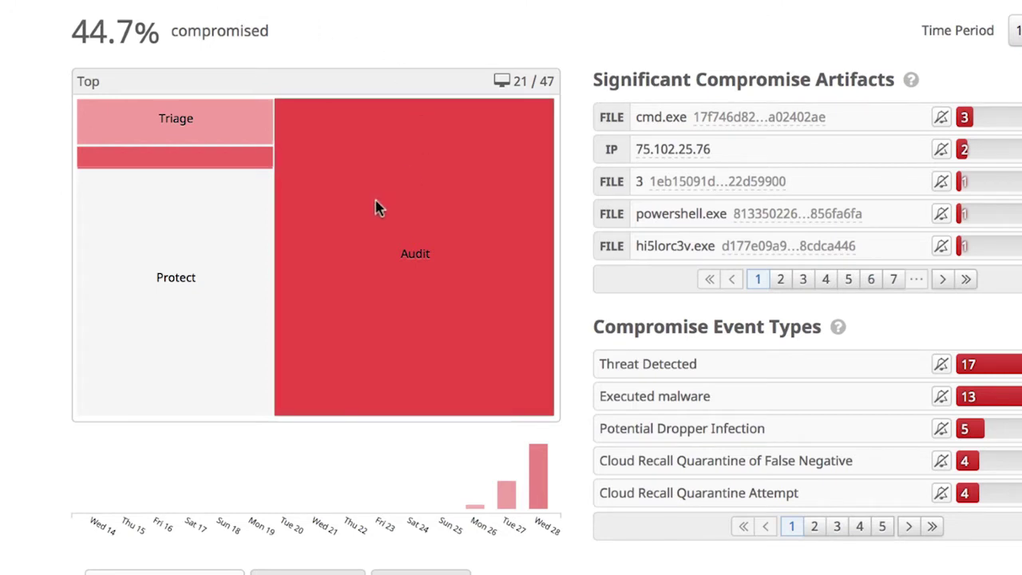
left_click(399, 222)
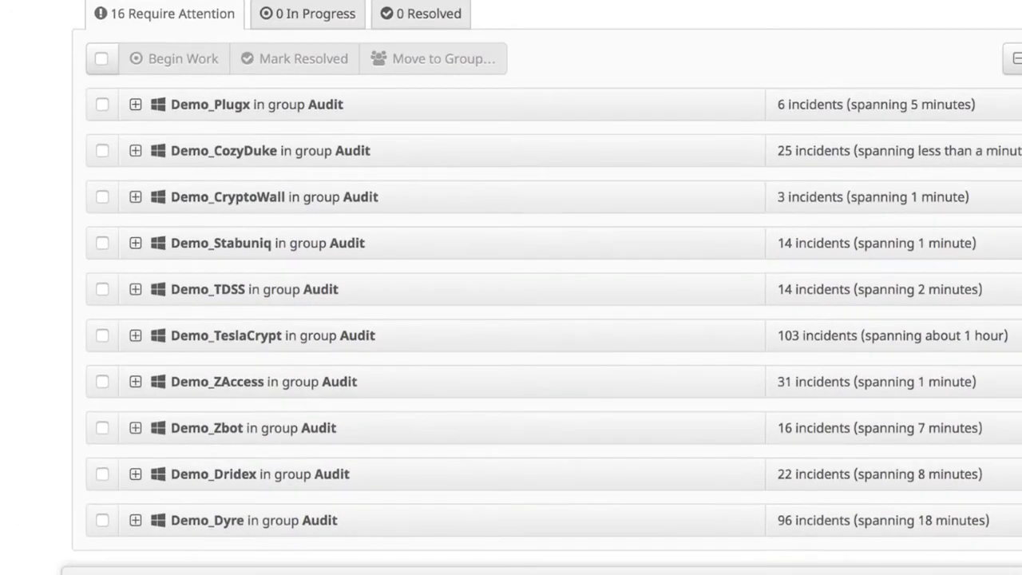
Expand the Demo_ZAccess computer, review its related events and open the Java compromise event in Device Trajectory.
left_click(244, 387)
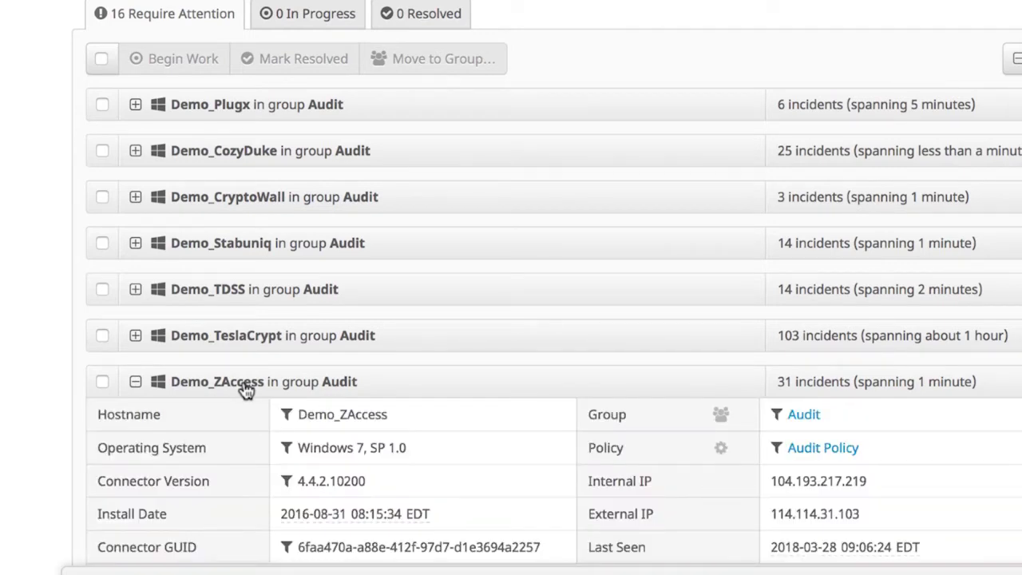
scroll(244, 387, "down", 5)
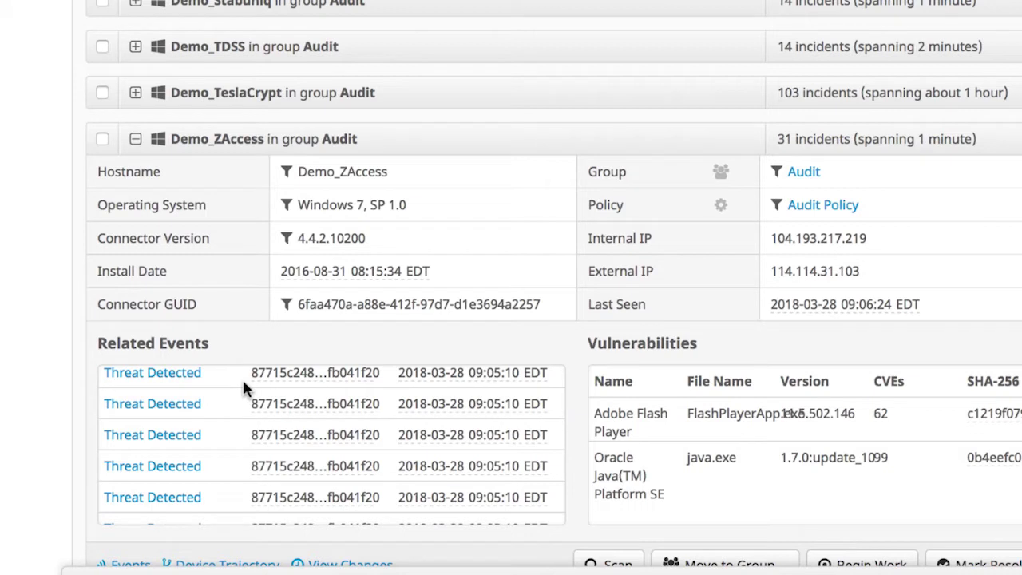
scroll(244, 432, "up", 3)
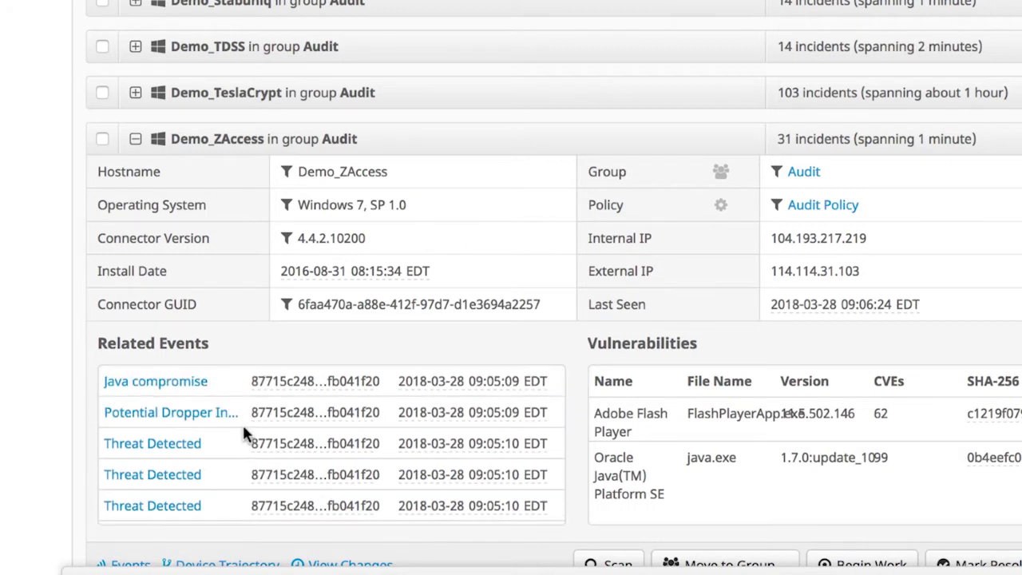
scroll(244, 429, "down", 1)
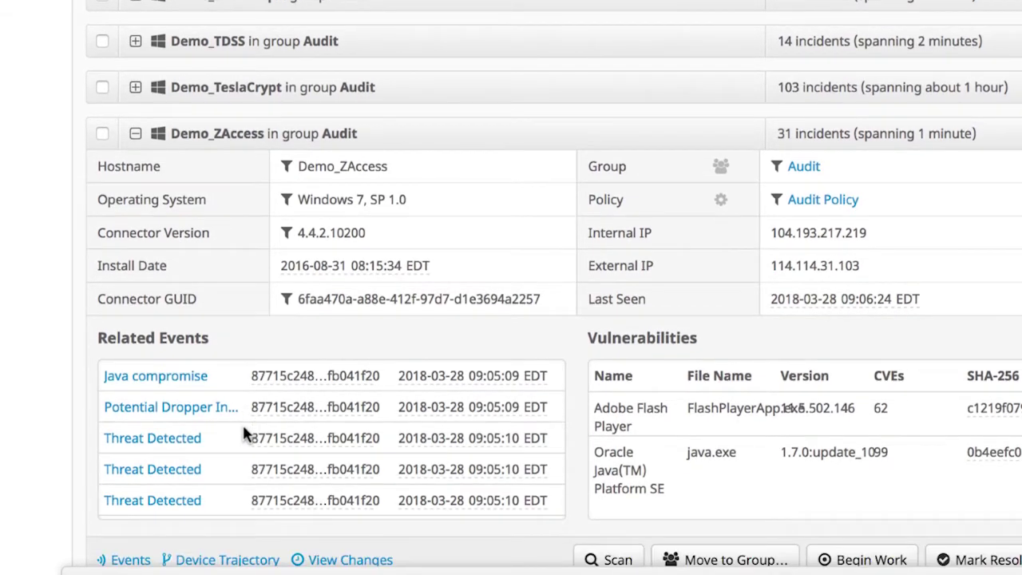
mouse_move(169, 381)
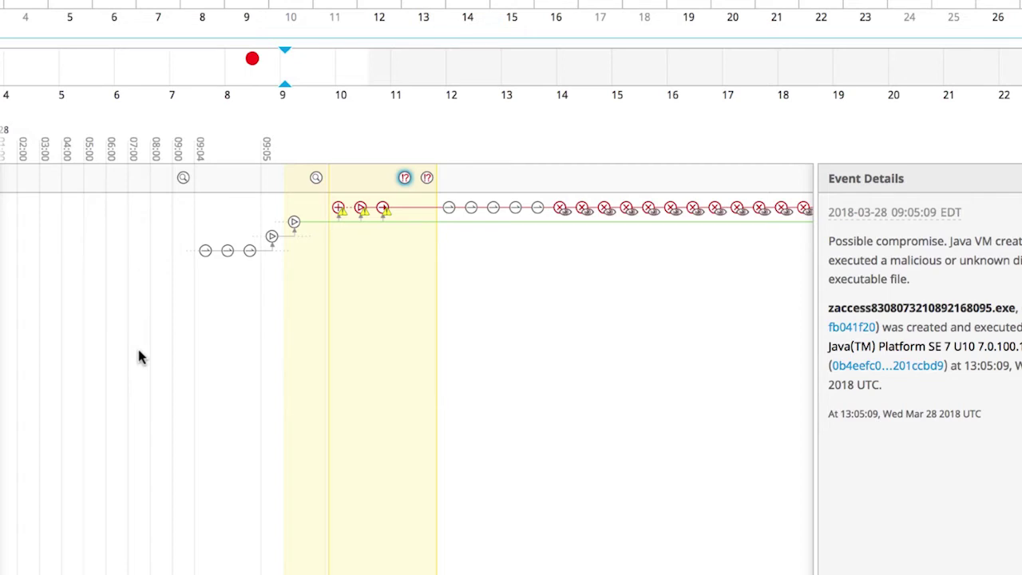
View the details of chrome.exe's last outgoing connection and the zaccess executable's moved event, including that file's hash information.
left_click(250, 251)
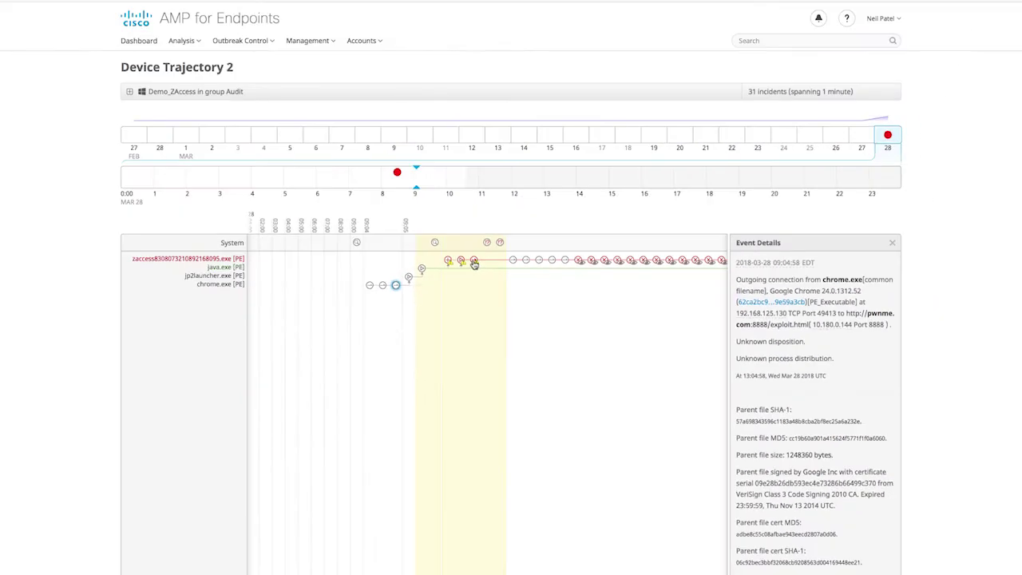
left_click(475, 264)
left_click(866, 281)
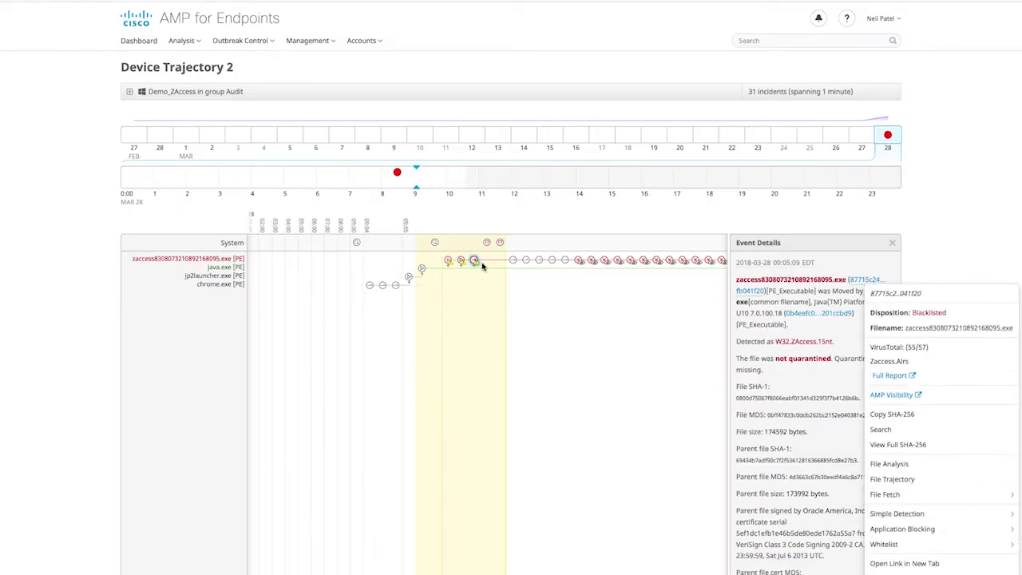
View the java.exe execution event and show the Simple Detection options for its file hash.
left_click(425, 271)
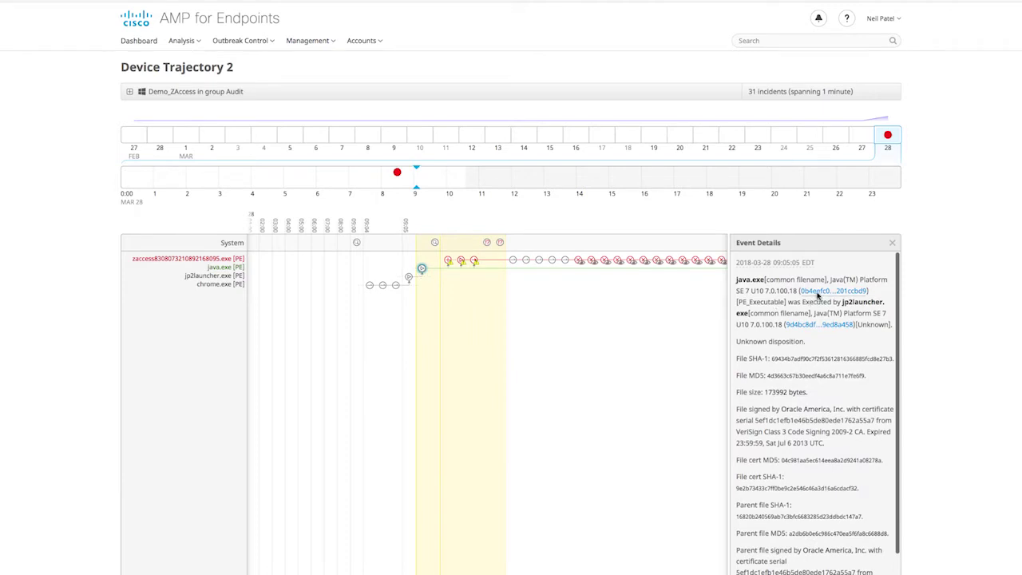
left_click(820, 293)
mouse_move(870, 526)
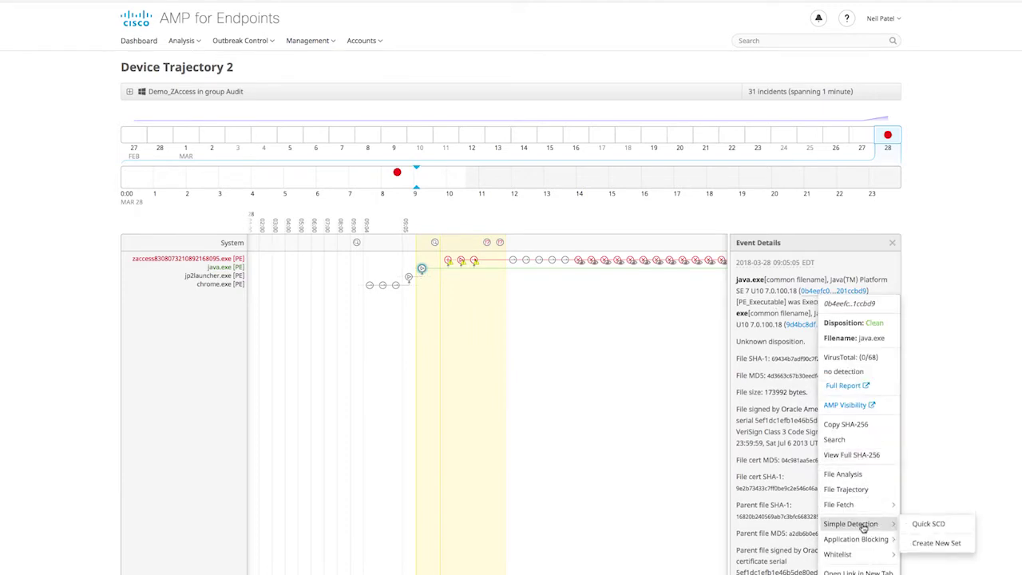
Open the File Trajectory of the created zaccess executable and review its File Details, Network Profile and Event History.
left_click(448, 262)
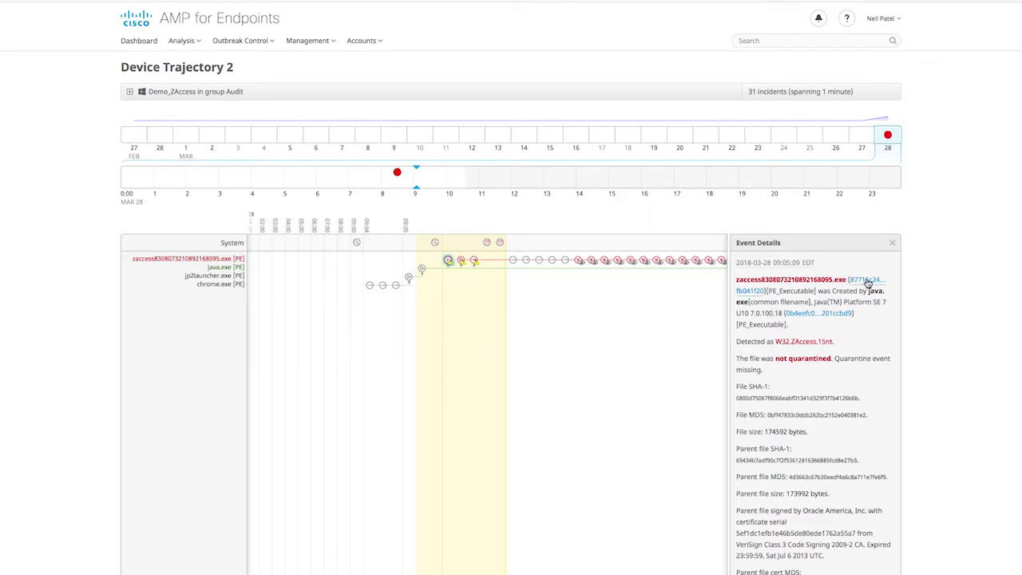
left_click(868, 281)
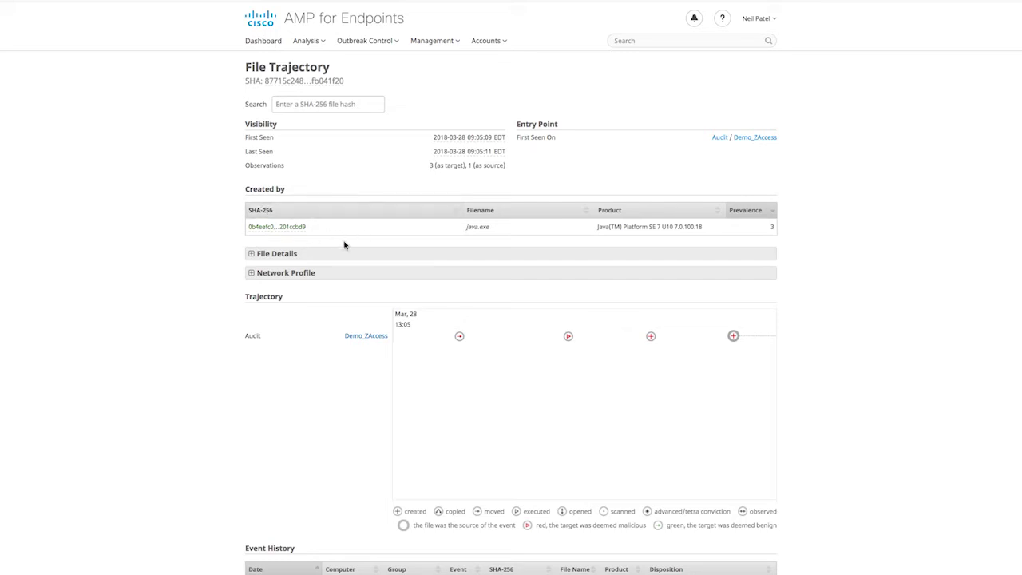
left_click(263, 257)
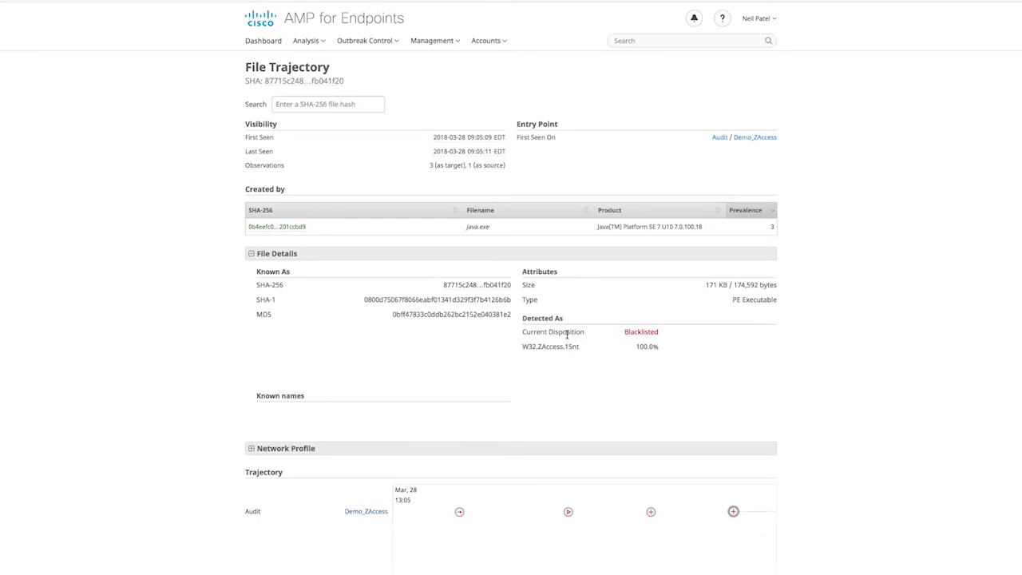
left_click(296, 448)
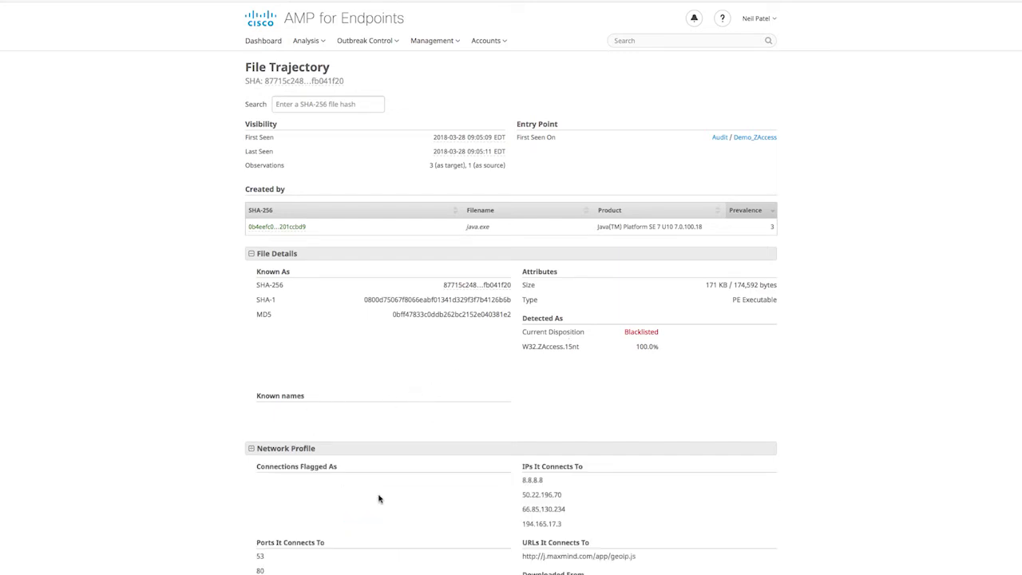
scroll(379, 497, "down", 2)
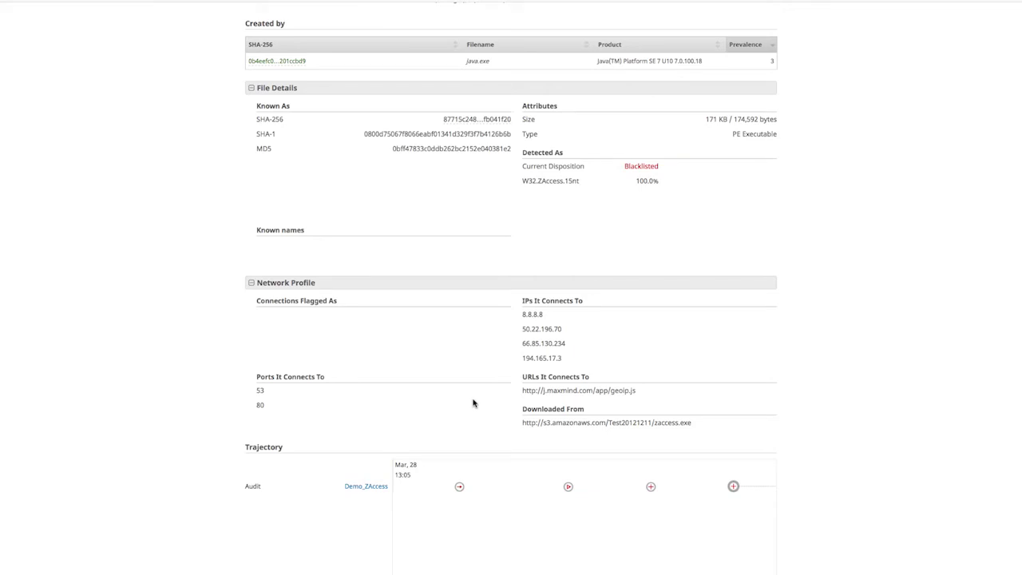
scroll(210, 482, "down", 3)
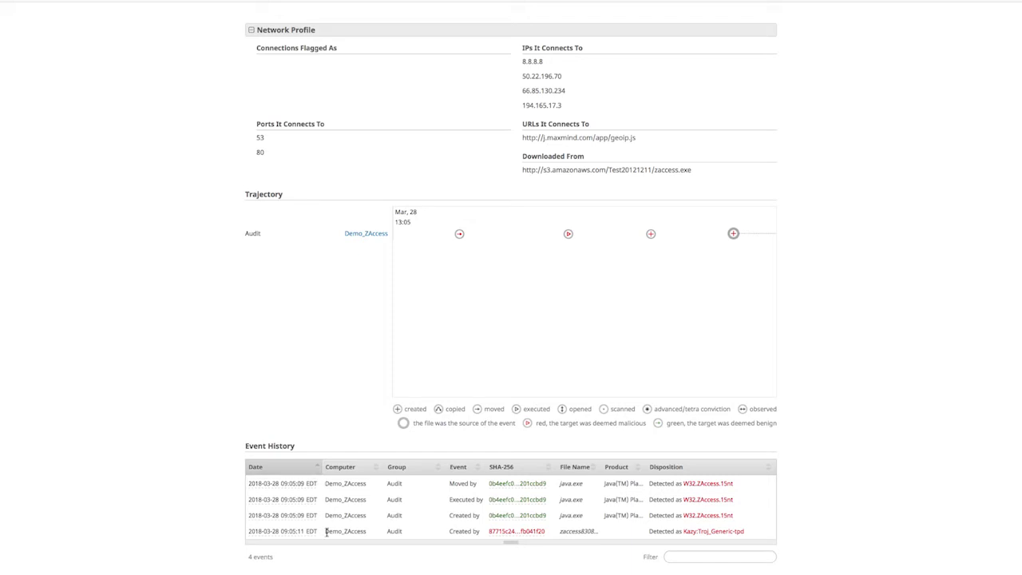
scroll(327, 535, "down", 1)
scroll(327, 535, "up", 5)
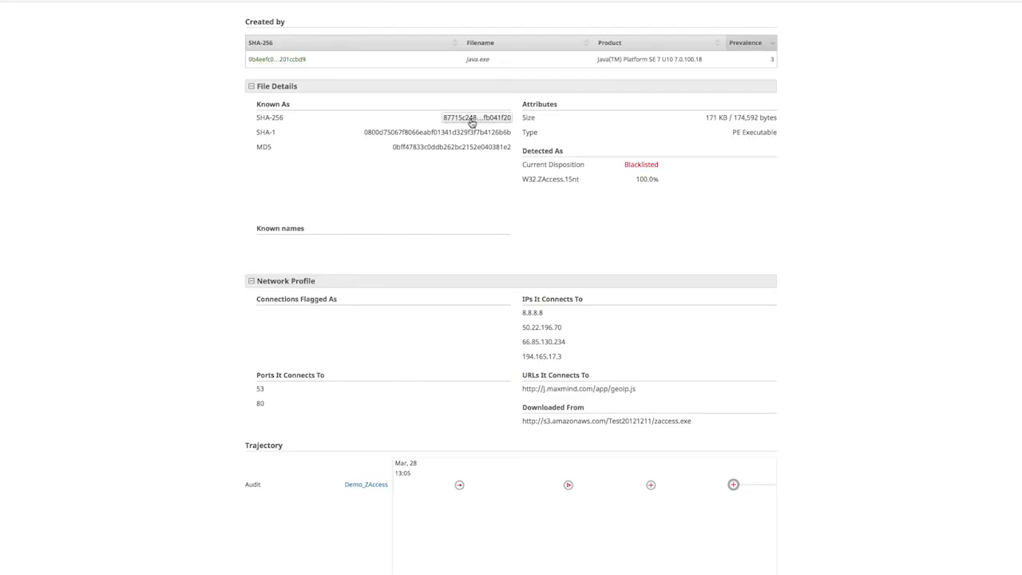
Open the File Analysis report for the file's SHA-256 and expand the "Network Stream Marked as Malware by Snort" indicator.
right_click(472, 120)
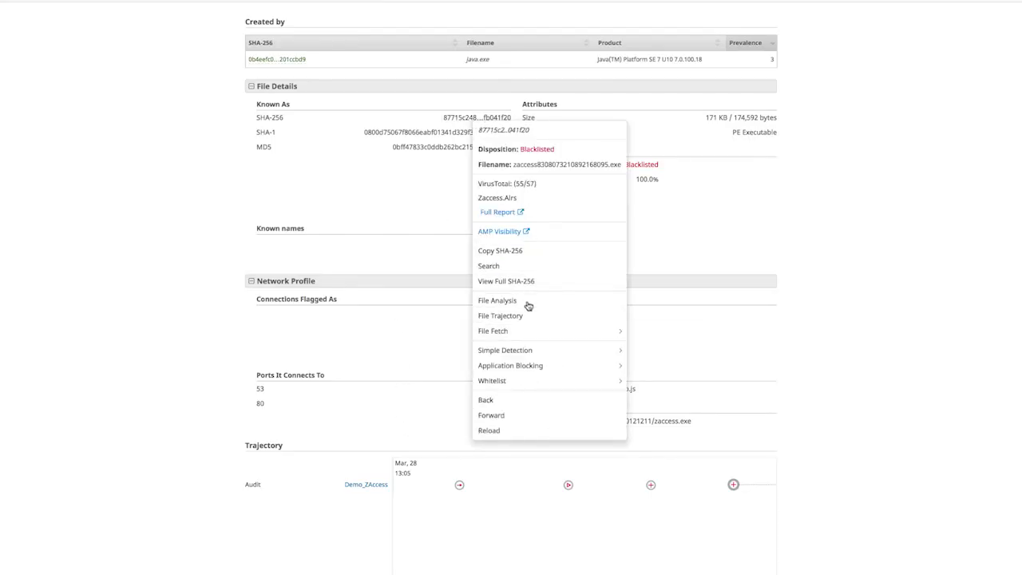
left_click(526, 302)
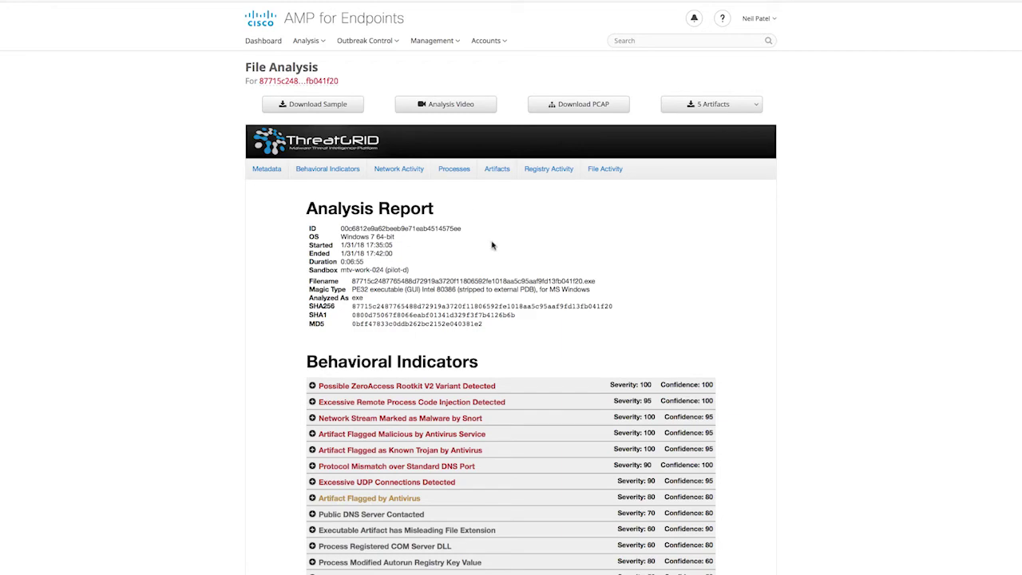
scroll(419, 404, "down", 1)
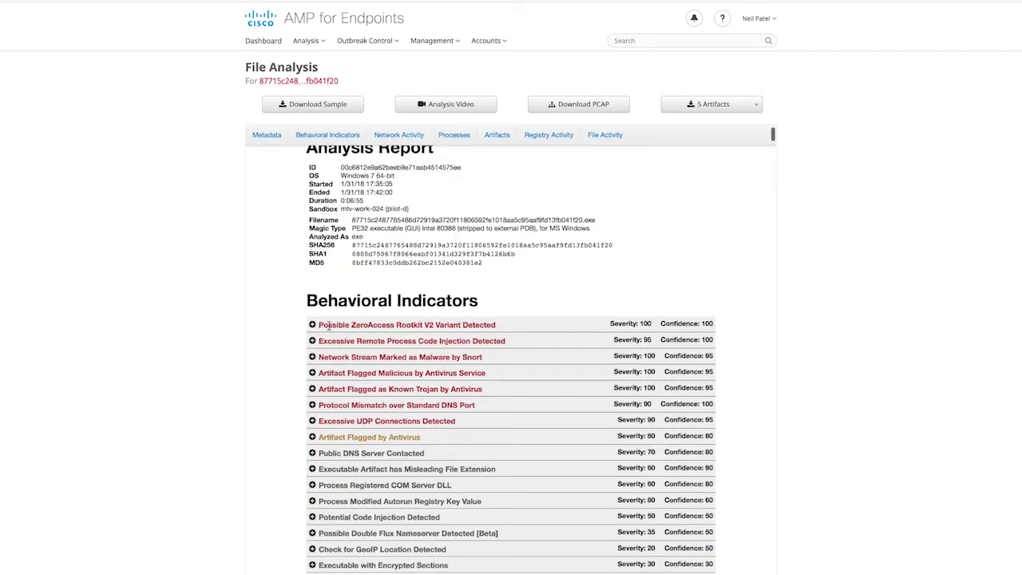
left_click(312, 358)
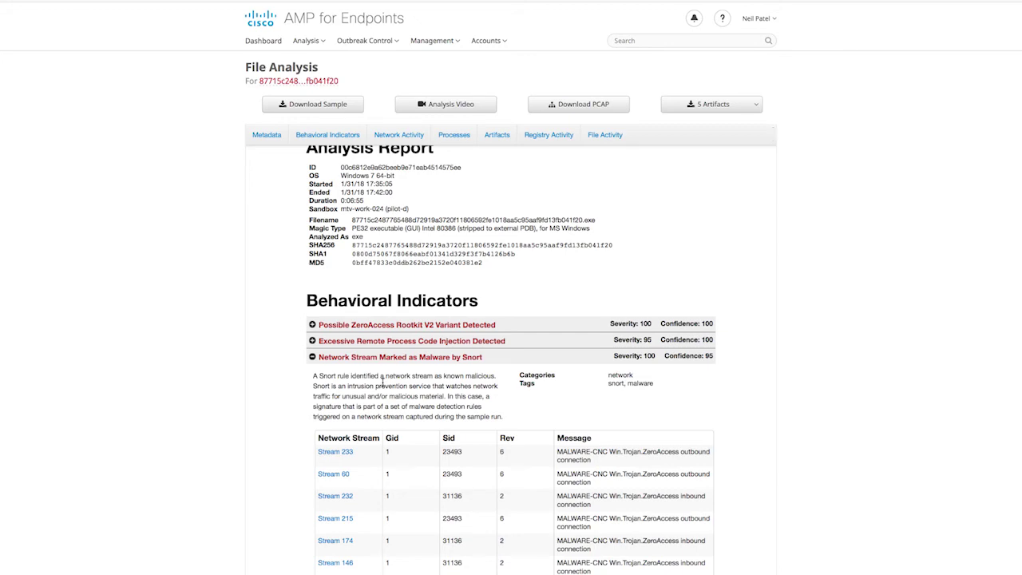
Review the HTTP Traffic and Processes sections of the ThreatGRID analysis report.
left_click(402, 156)
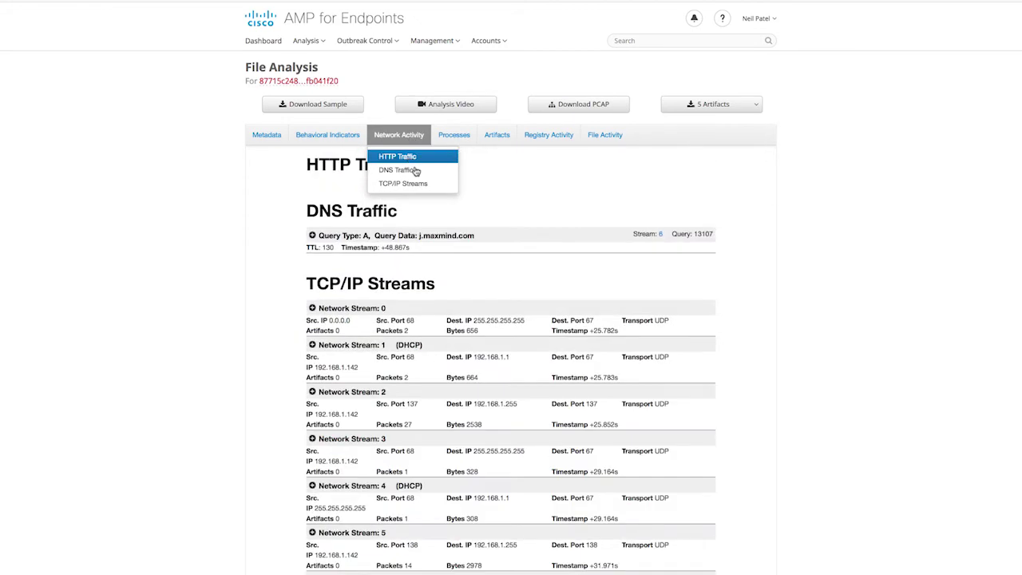
left_click(468, 137)
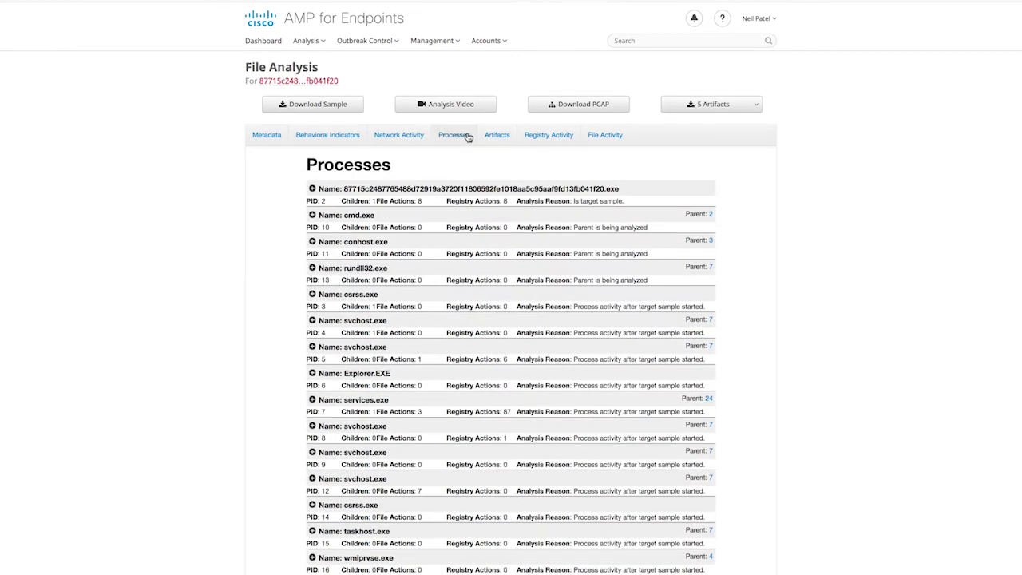
scroll(440, 265, "up", 10)
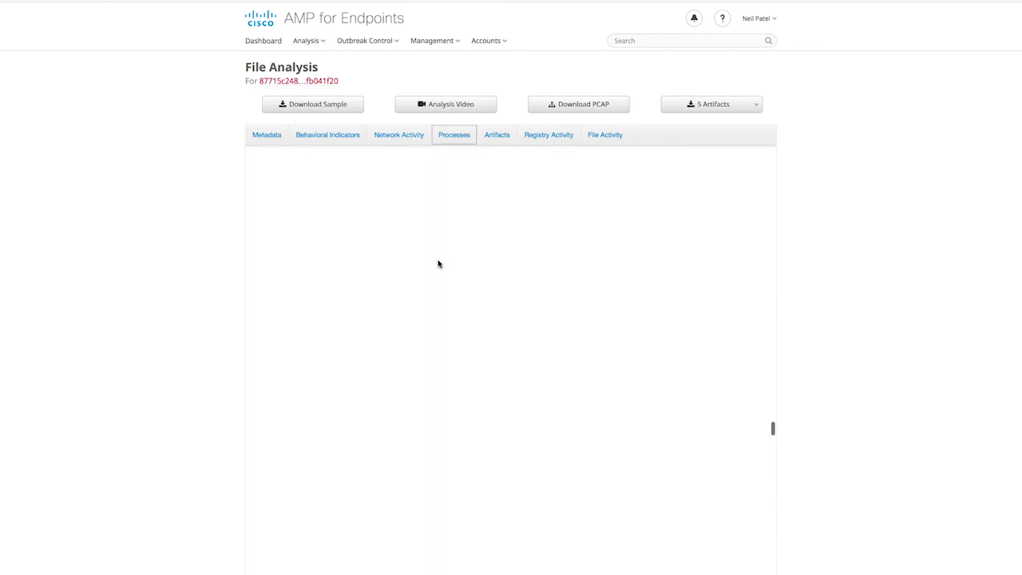
scroll(584, 233, "up", 1)
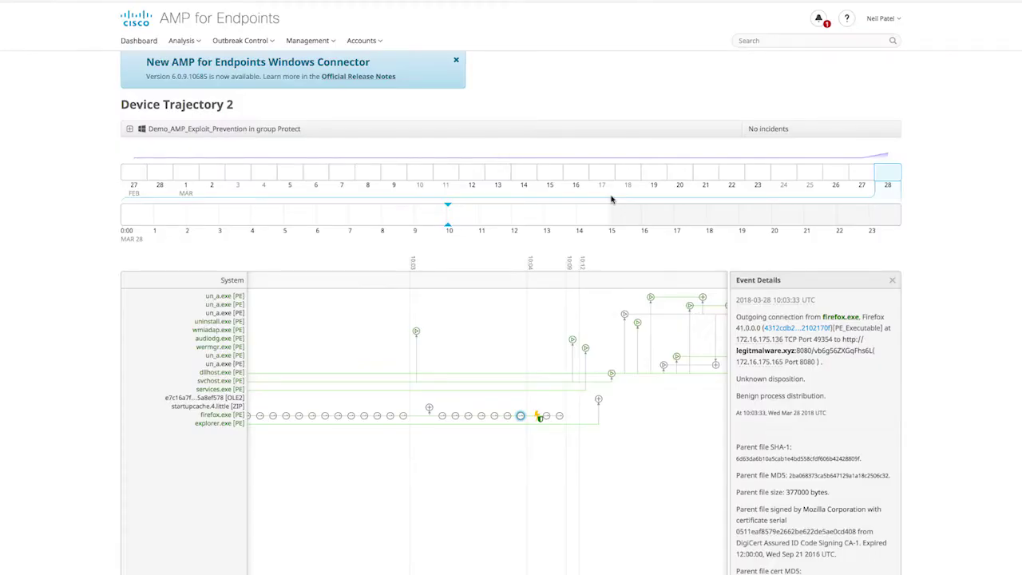
View the details of the prevented attack on firefox.exe in the Demo_AMP_Exploit_Prevention device trajectory.
left_click(539, 416)
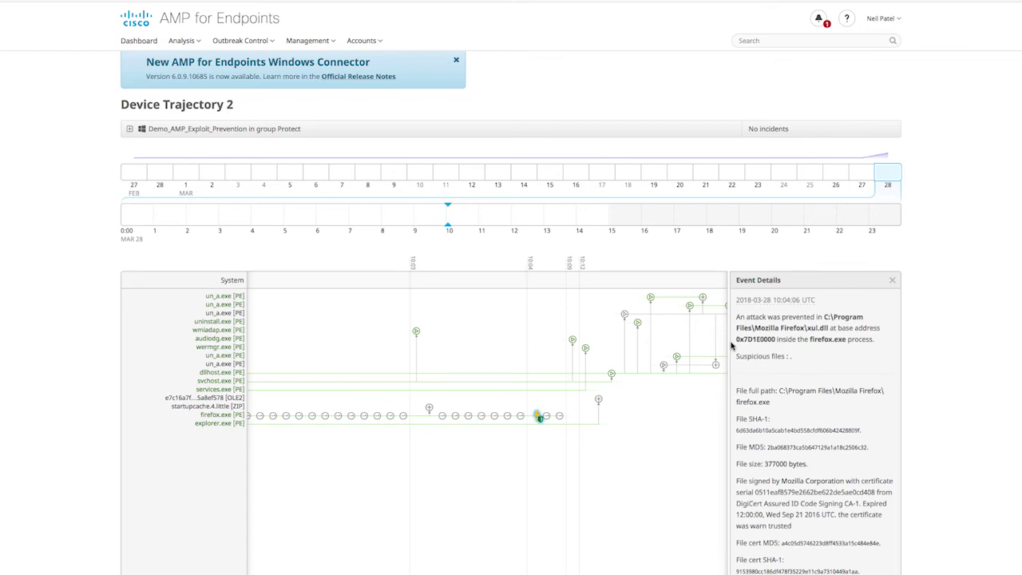
left_click(539, 420)
left_click(539, 419)
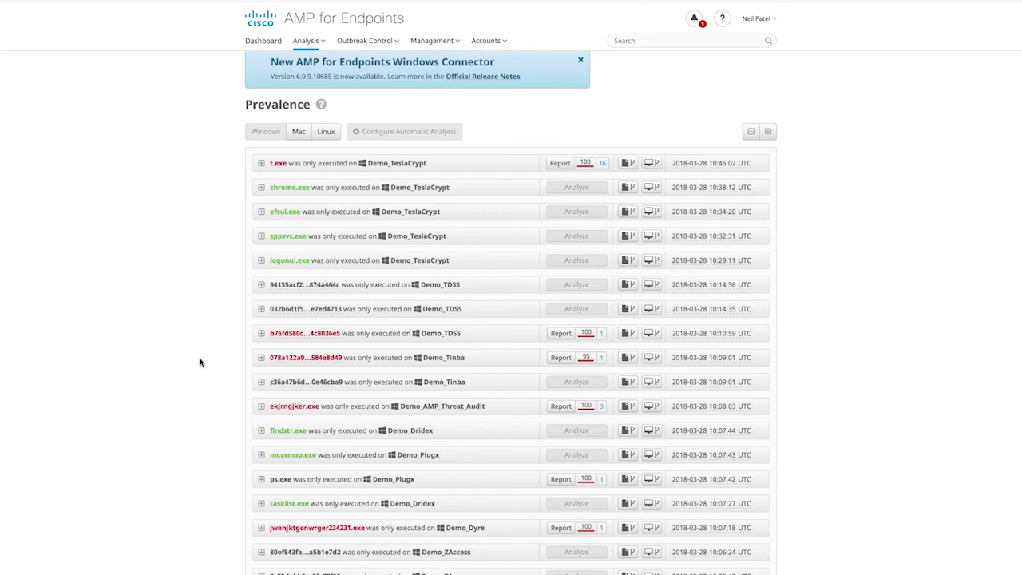
Expand t.exe on Demo_TeslaCrypt in the Prevalence list, show its threat score breakdown and look through the remaining executables.
left_click(261, 163)
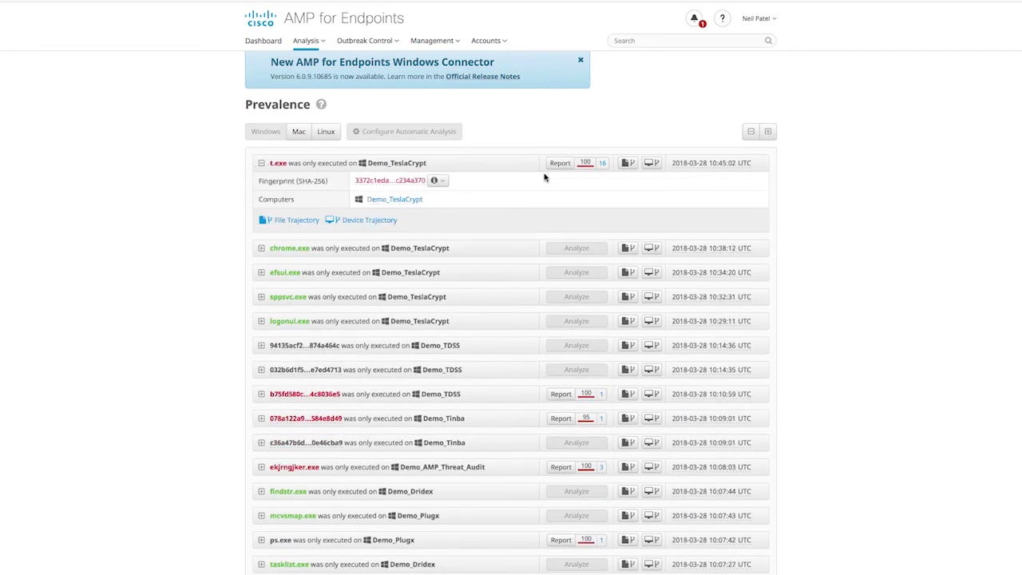
mouse_move(585, 165)
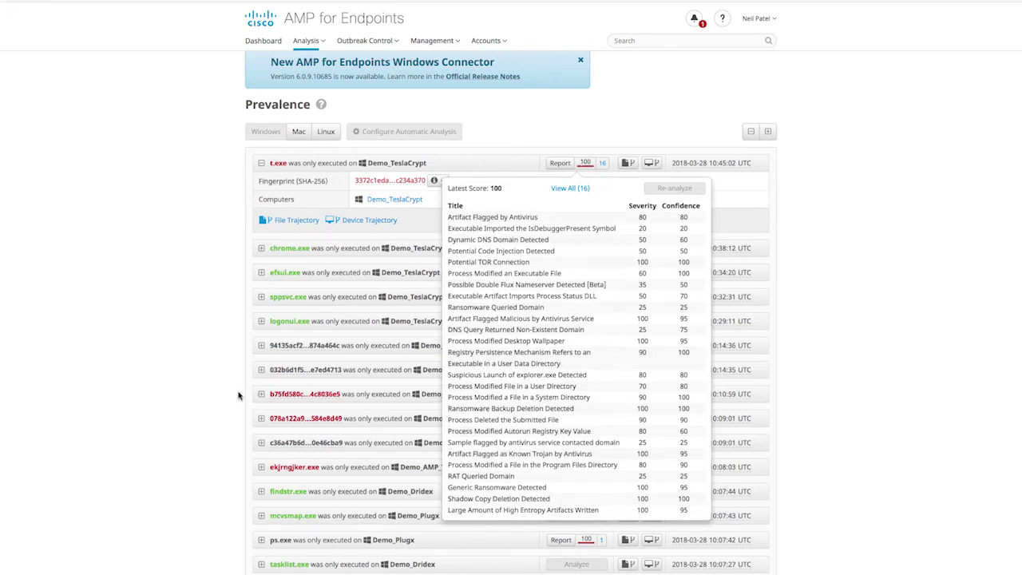
scroll(151, 386, "down", 3)
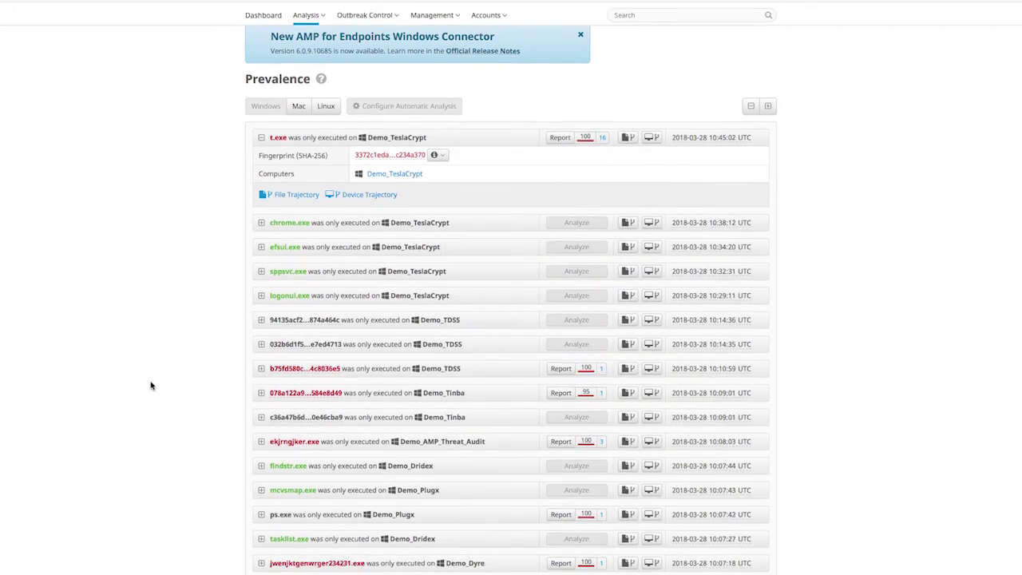
scroll(151, 386, "down", 2)
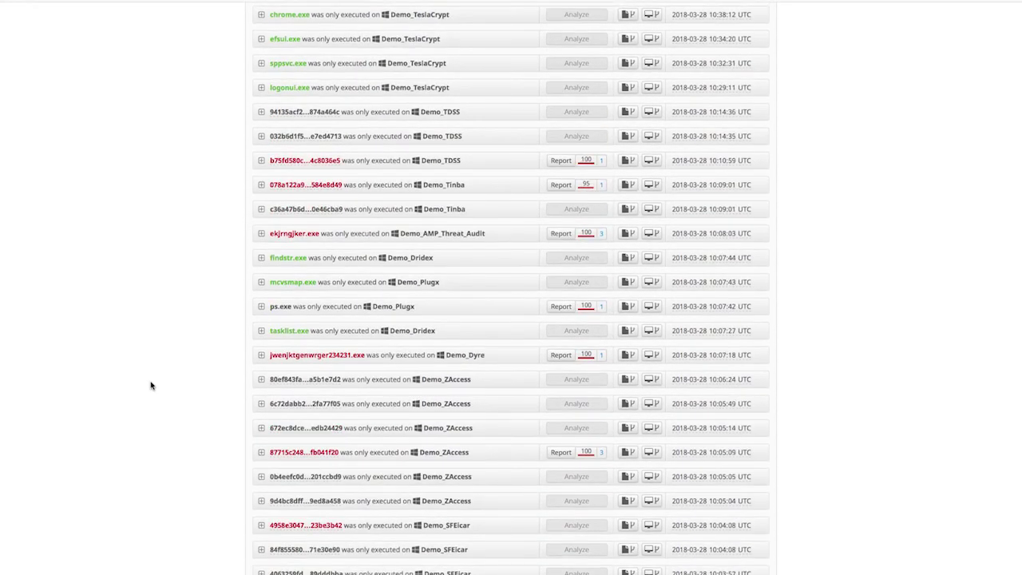
scroll(151, 386, "up", 5)
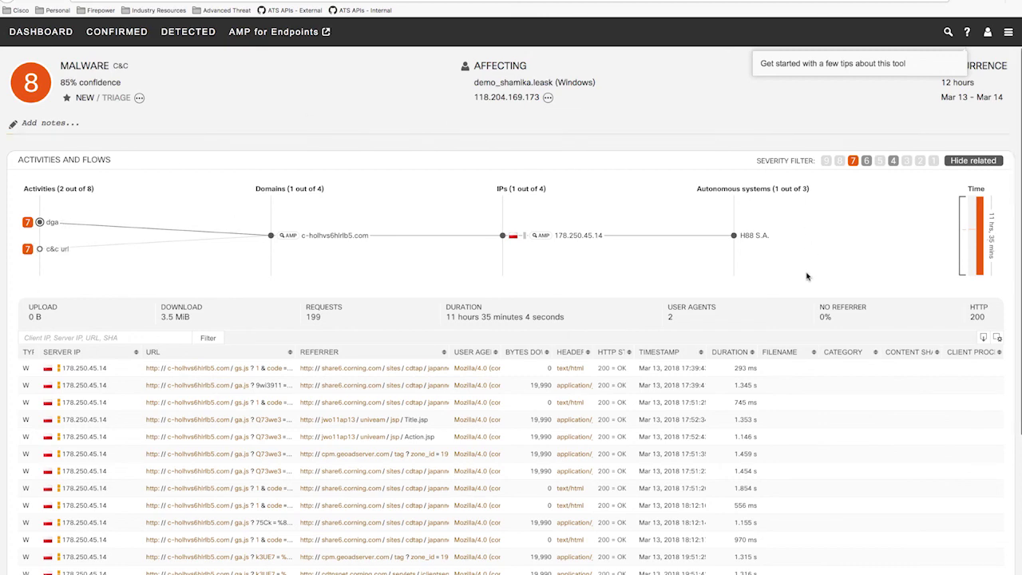
Review the web request flows recorded for the C&C malware incident.
scroll(815, 301, "down", 3)
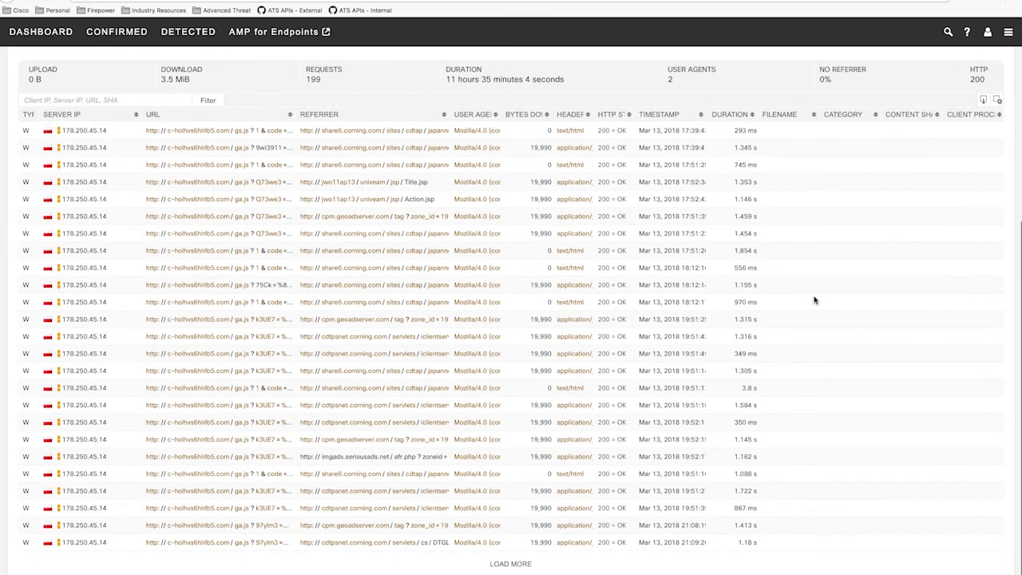
scroll(814, 300, "up", 3)
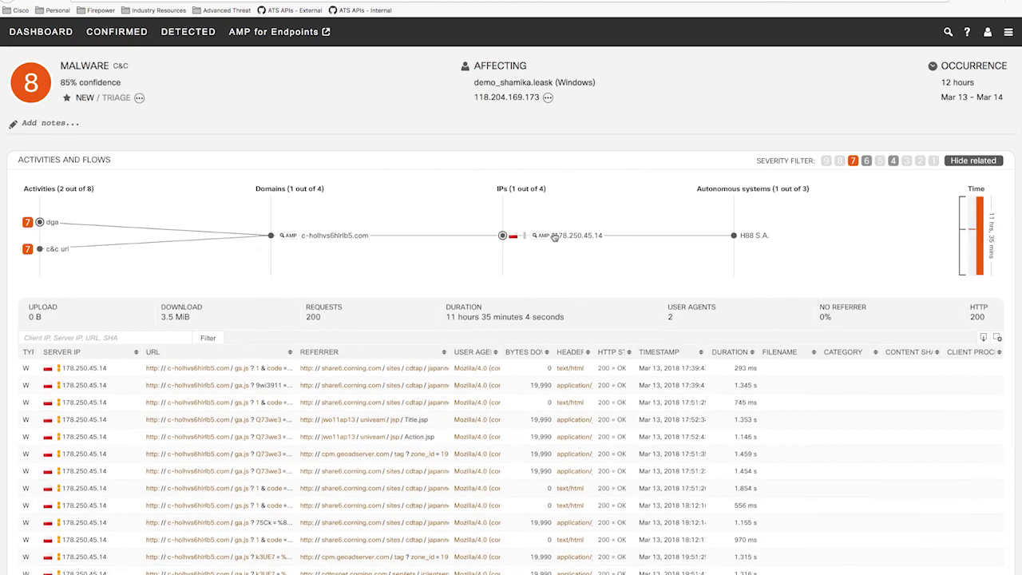